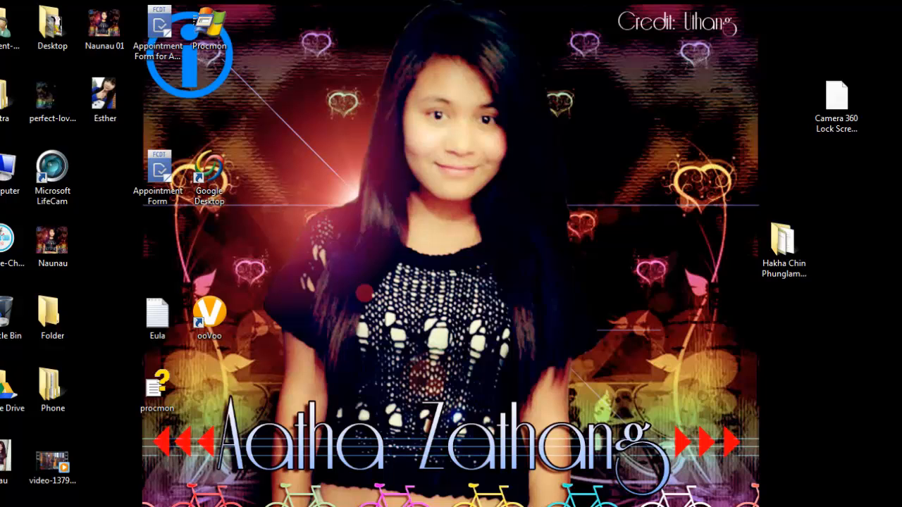
Step: From Chrome's Google homepage, open the full Products directory and scroll to its Social section
{"action": "left_click", "coordinate": [512, 506]}
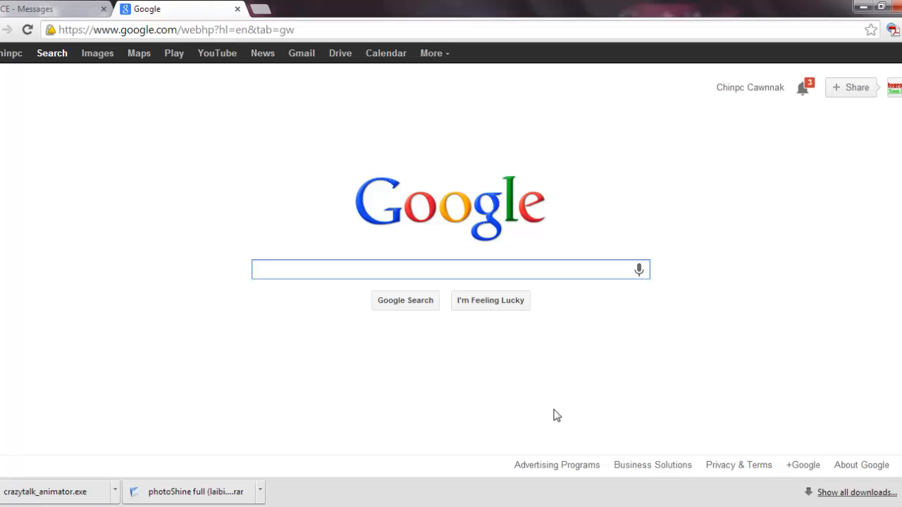
{"action": "left_click", "coordinate": [434, 52]}
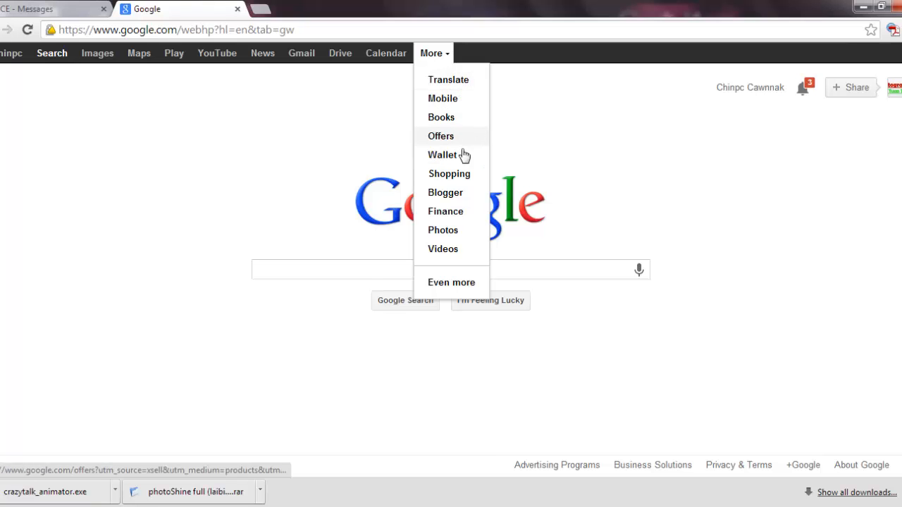
{"action": "left_click", "coordinate": [452, 282]}
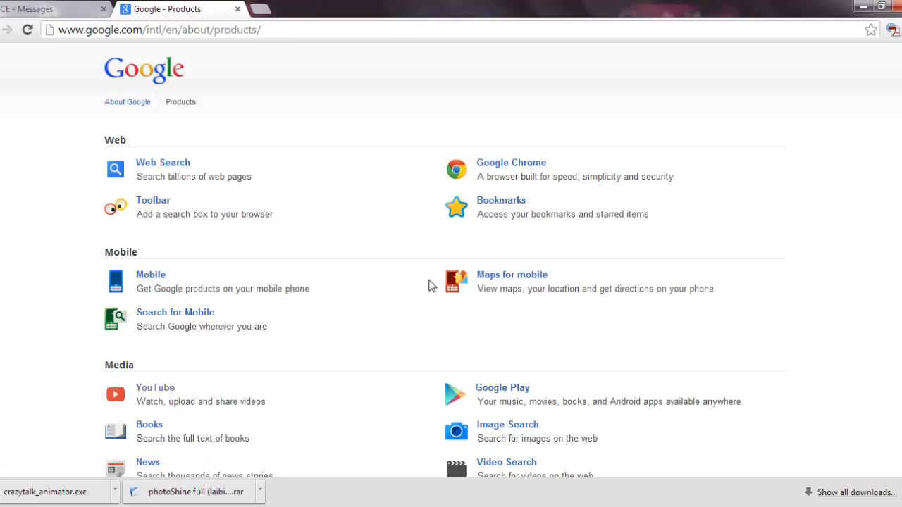
{"action": "scroll", "coordinate": [432, 285], "scroll_direction": "down", "scroll_amount": 4}
{"action": "scroll", "coordinate": [416, 285], "scroll_direction": "down", "scroll_amount": 2}
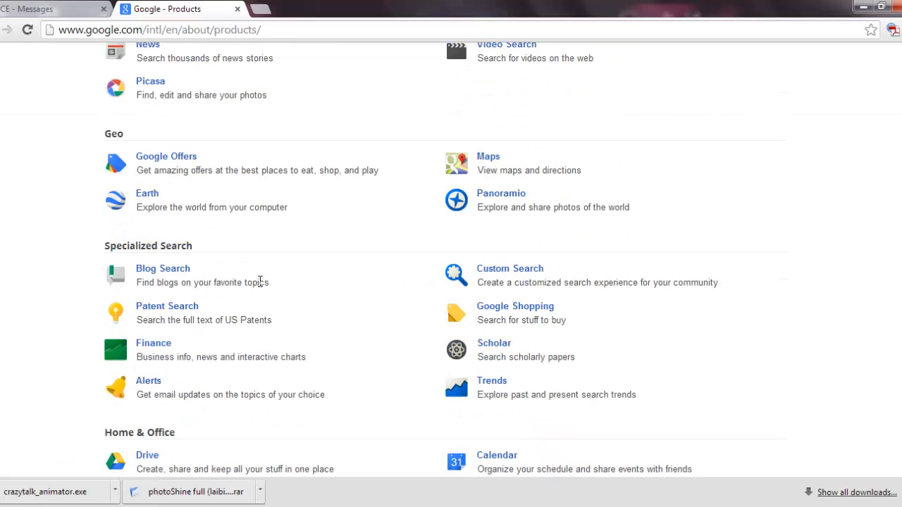
{"action": "scroll", "coordinate": [476, 251], "scroll_direction": "down", "scroll_amount": 6}
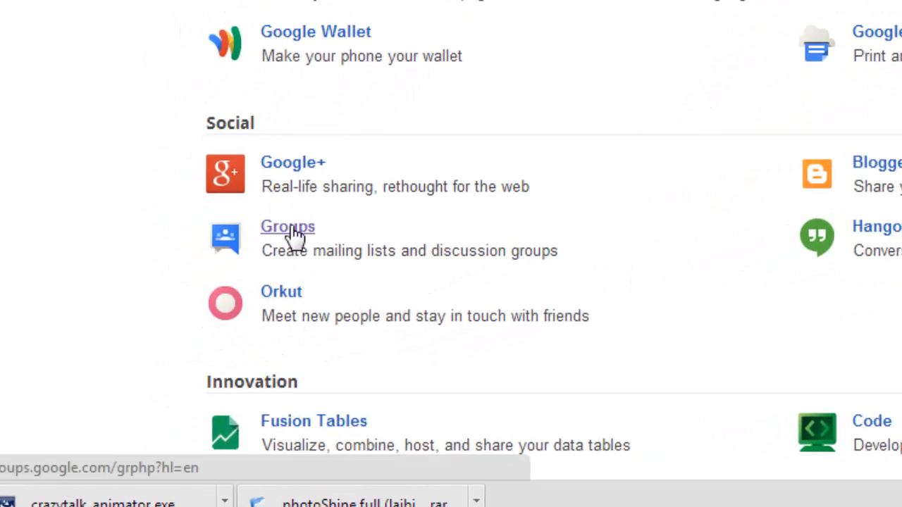
Step: Open Groups from the Social section and look over the Google Groups overview page
{"action": "left_click", "coordinate": [295, 236]}
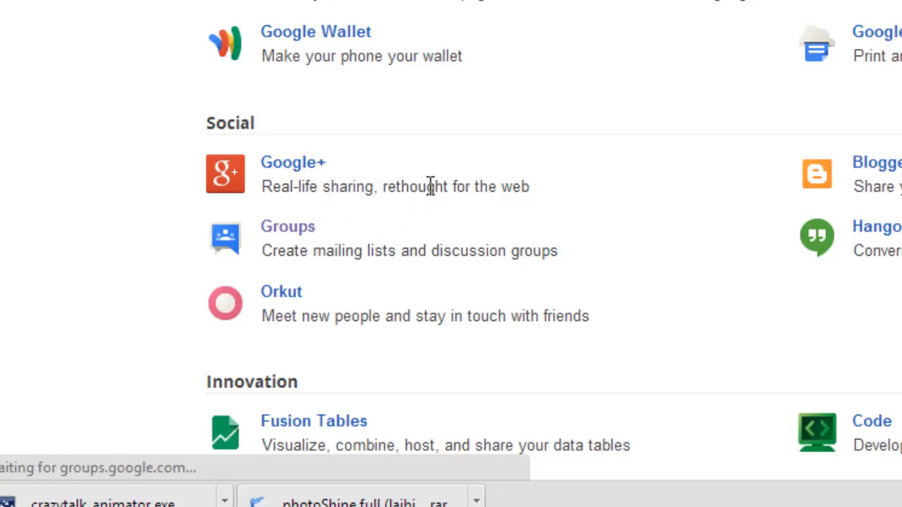
{"action": "scroll", "coordinate": [157, 173], "scroll_direction": "down", "scroll_amount": 3}
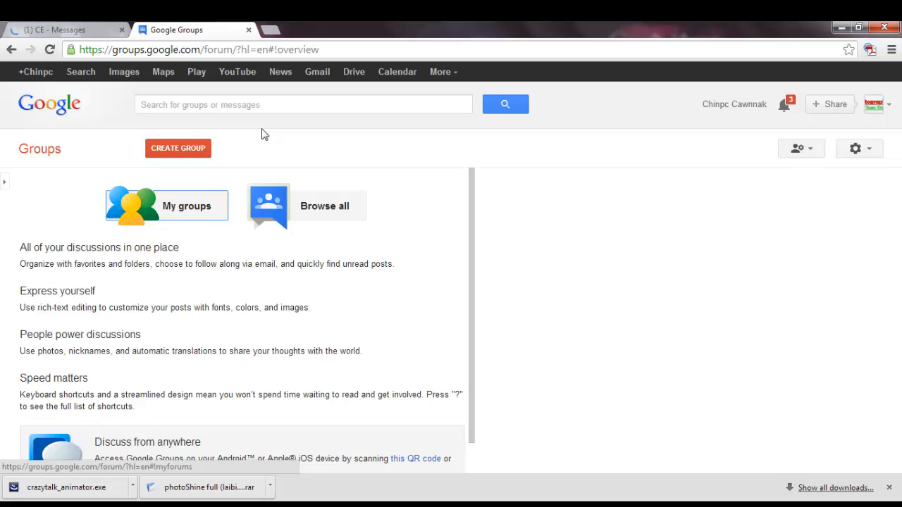
{"action": "scroll", "coordinate": [233, 204], "scroll_direction": "down", "scroll_amount": 1}
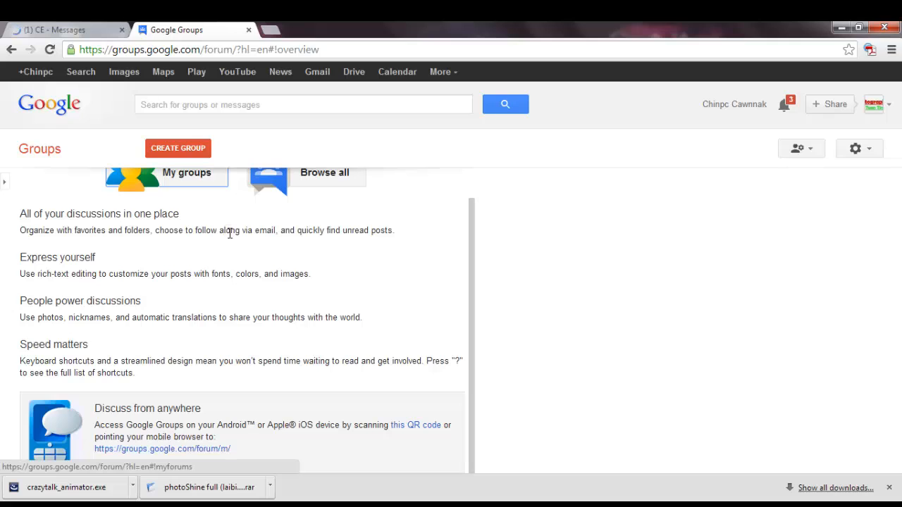
{"action": "scroll", "coordinate": [316, 352], "scroll_direction": "up", "scroll_amount": 1}
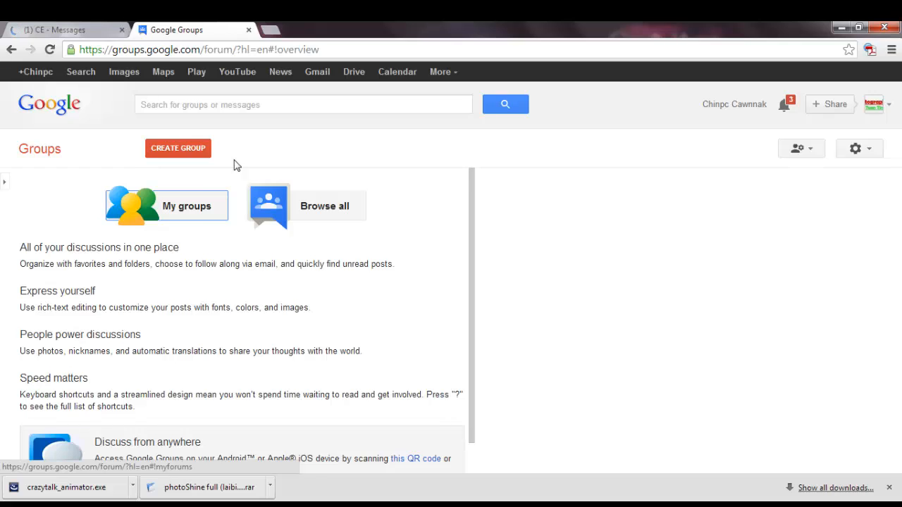
Step: Start a new group named 'Chin PC Cawnnak'
{"action": "left_click", "coordinate": [202, 150]}
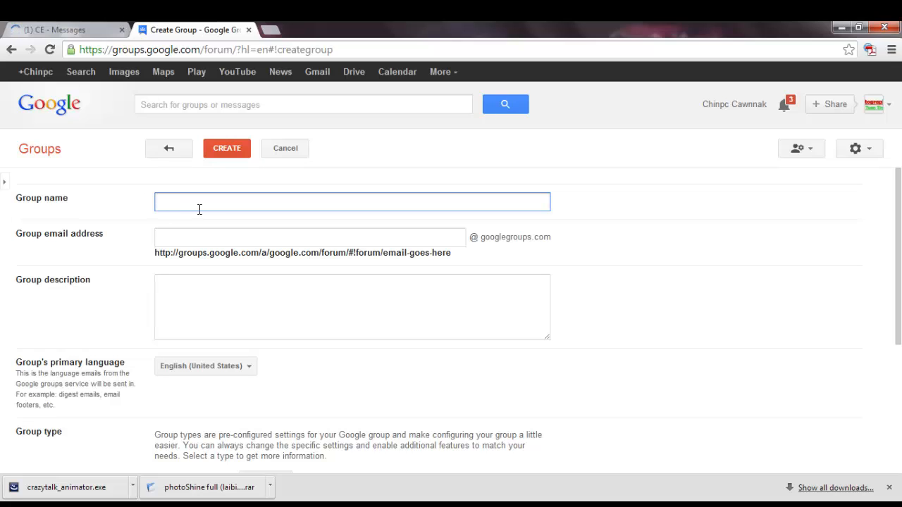
{"action": "type", "text": "Chin P"}
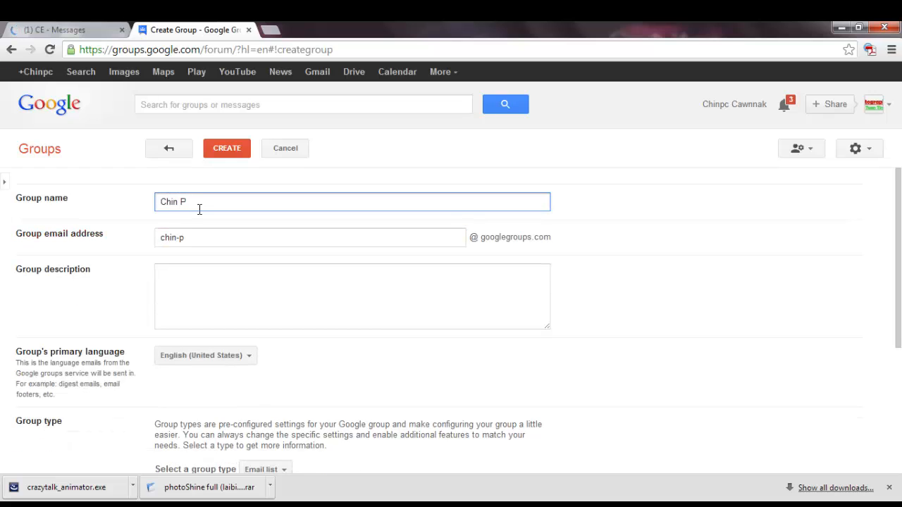
{"action": "type", "text": "C Cawnnak"}
{"action": "left_click", "coordinate": [182, 197]}
{"action": "left_click", "coordinate": [201, 236]}
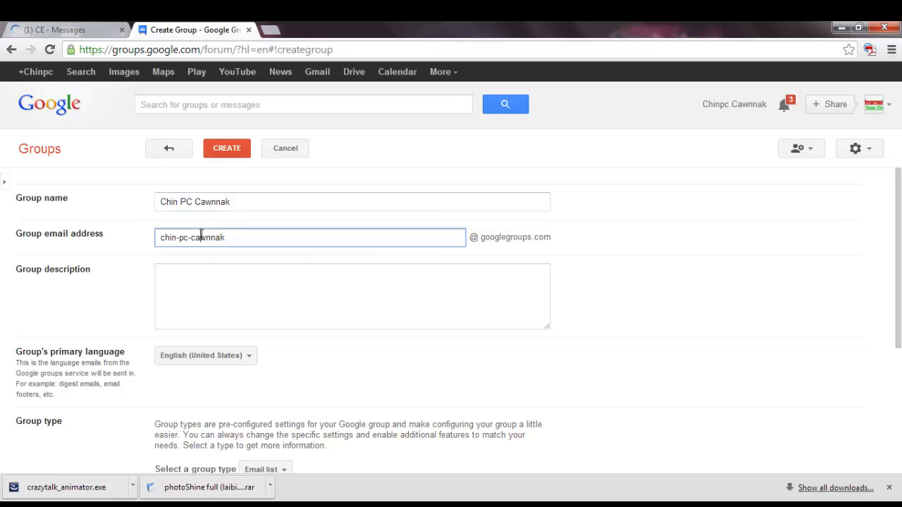
{"action": "left_click", "coordinate": [191, 238]}
{"action": "key", "text": "BackSpace"}
{"action": "left_click", "coordinate": [180, 237]}
{"action": "key", "text": "BackSpace"}
{"action": "left_click", "coordinate": [269, 276]}
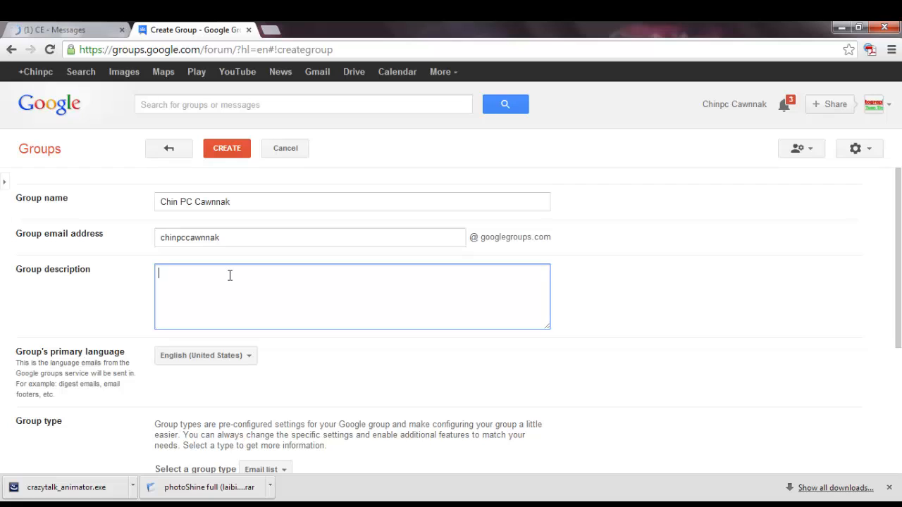
Step: Write the description 'Hello!', 'Welcome to Chin PC Cawnnak' and 'Thank you' on separate lines
{"action": "type", "text": "Chin"}
{"action": "key", "text": "BackSpace"}
{"action": "key", "text": "BackSpace"}
{"action": "key", "text": "BackSpace"}
{"action": "key", "text": "BackSpace"}
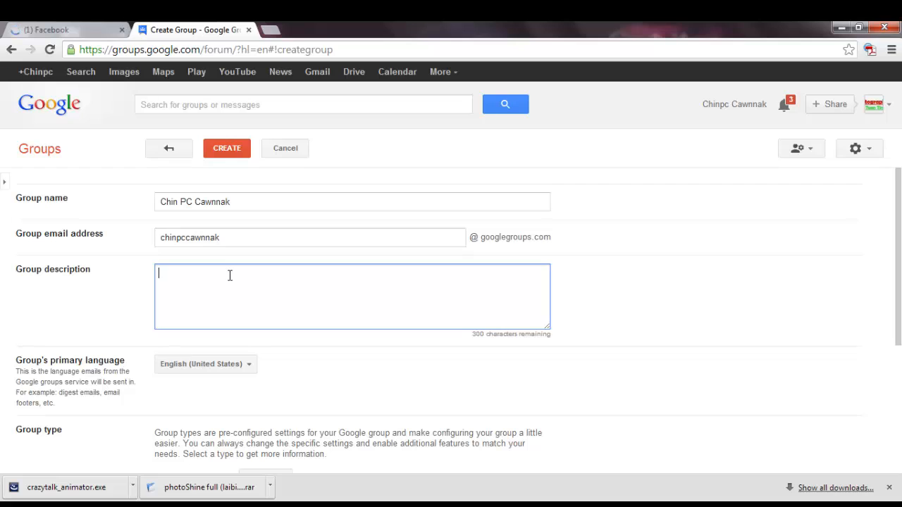
{"action": "type", "text": "Hello"}
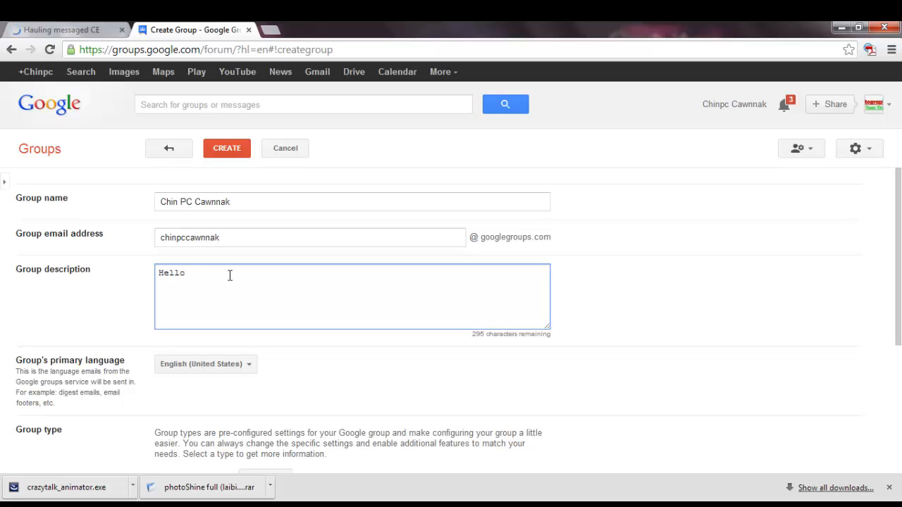
{"action": "type", "text": "!"}
{"action": "key", "text": "Return"}
{"action": "type", "text": "Welcome to Chin PC Caw"}
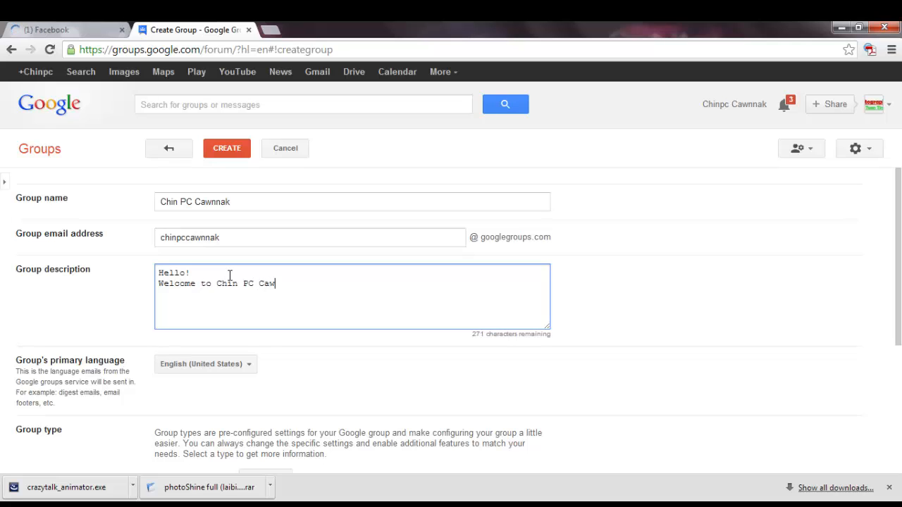
{"action": "type", "text": "nnak"}
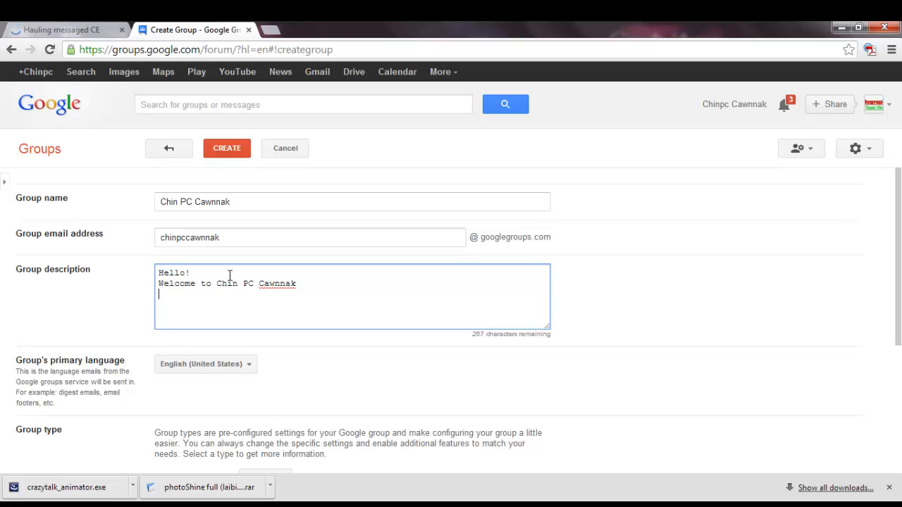
{"action": "key", "text": "Return"}
{"action": "type", "text": "Thank "}
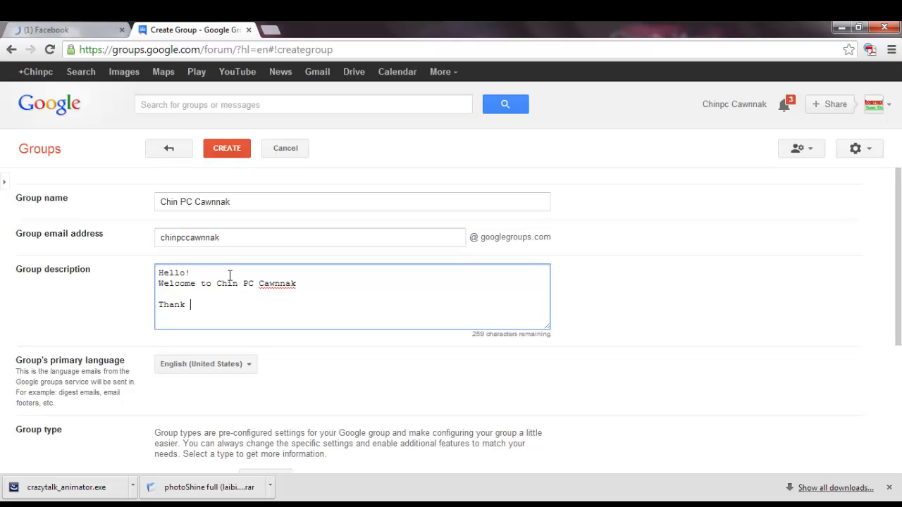
{"action": "type", "text": "you!"}
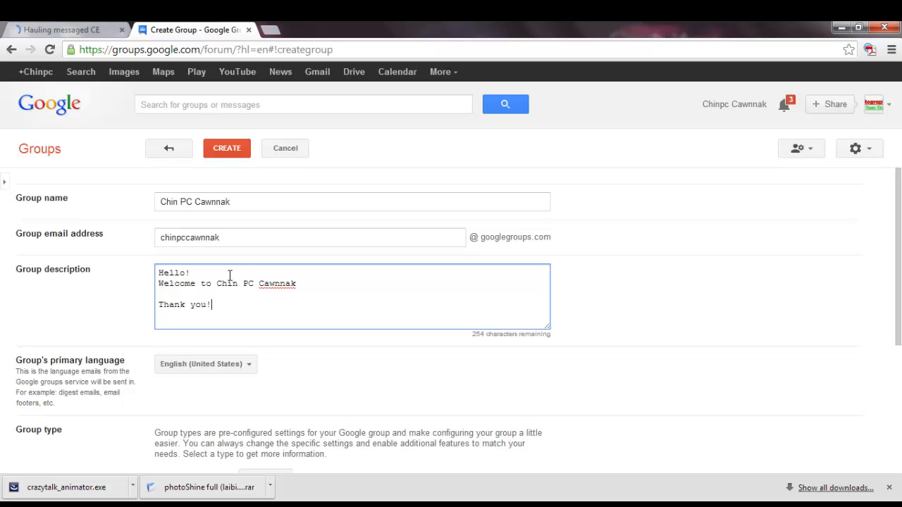
Step: Keep the group type set to Email list
{"action": "scroll", "coordinate": [353, 307], "scroll_direction": "down", "scroll_amount": 3}
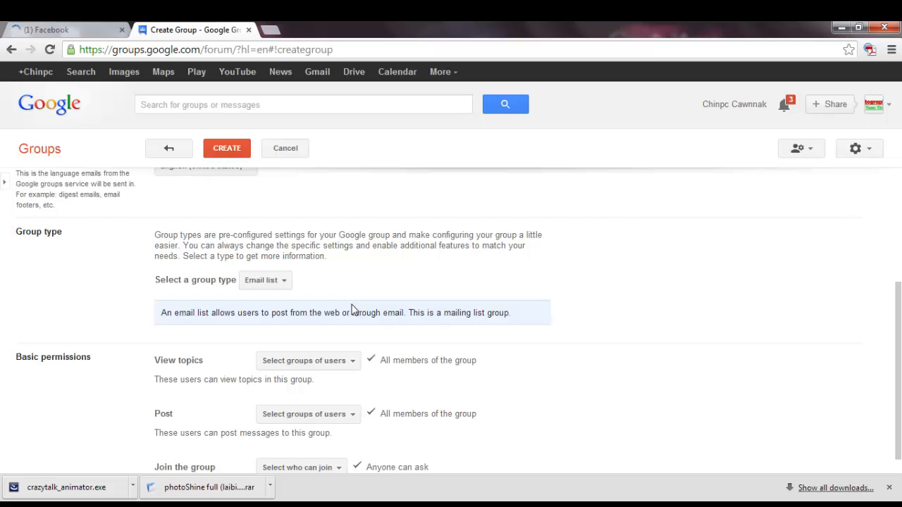
{"action": "scroll", "coordinate": [346, 310], "scroll_direction": "up", "scroll_amount": 1}
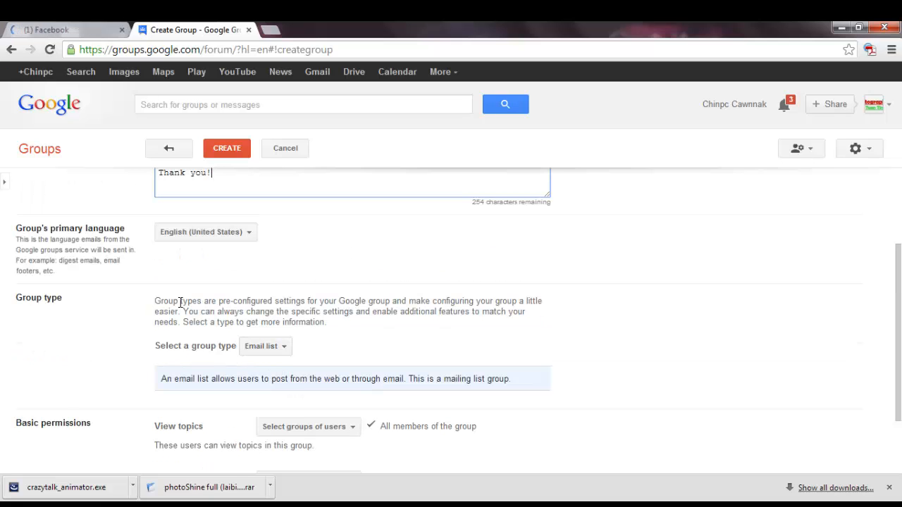
{"action": "left_click", "coordinate": [285, 347]}
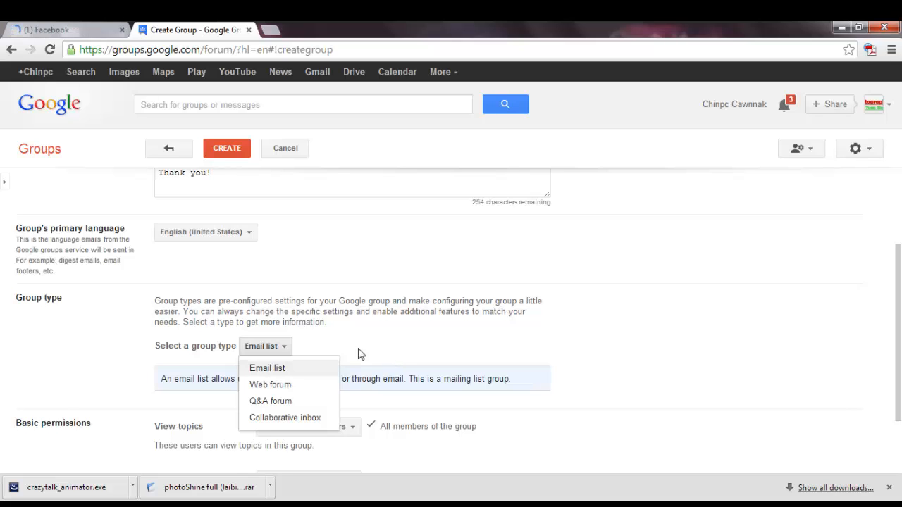
{"action": "left_click", "coordinate": [391, 347]}
Step: Leave viewing and posting at All members of the group and joining at Anyone can ask
{"action": "scroll", "coordinate": [389, 347], "scroll_direction": "down", "scroll_amount": 1}
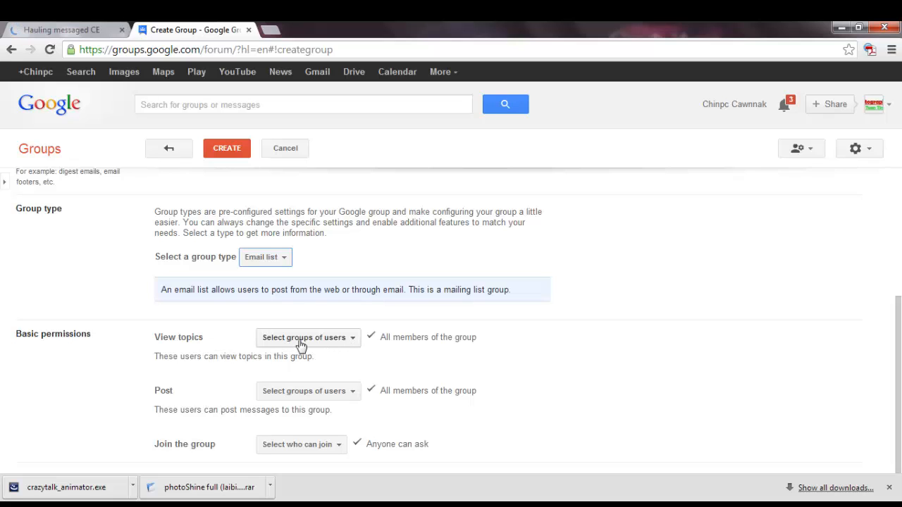
{"action": "left_click", "coordinate": [330, 345]}
{"action": "left_click", "coordinate": [330, 344]}
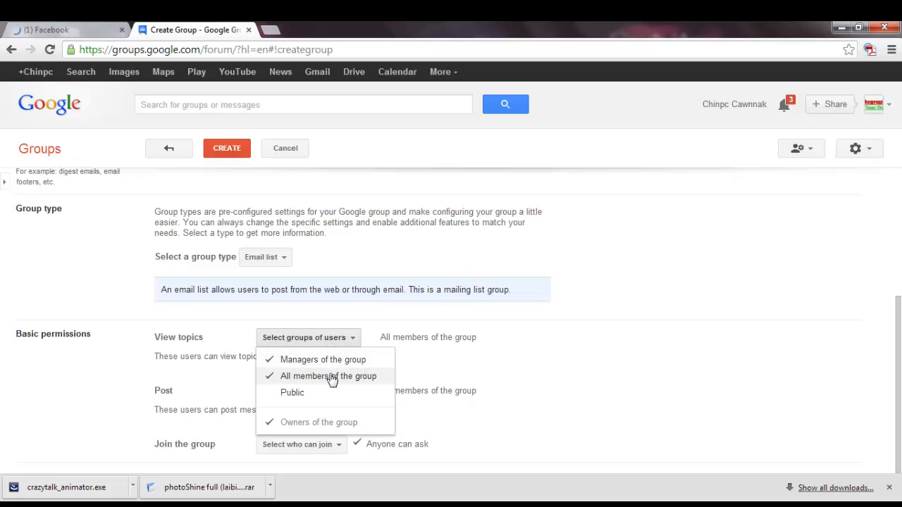
{"action": "left_click", "coordinate": [107, 370]}
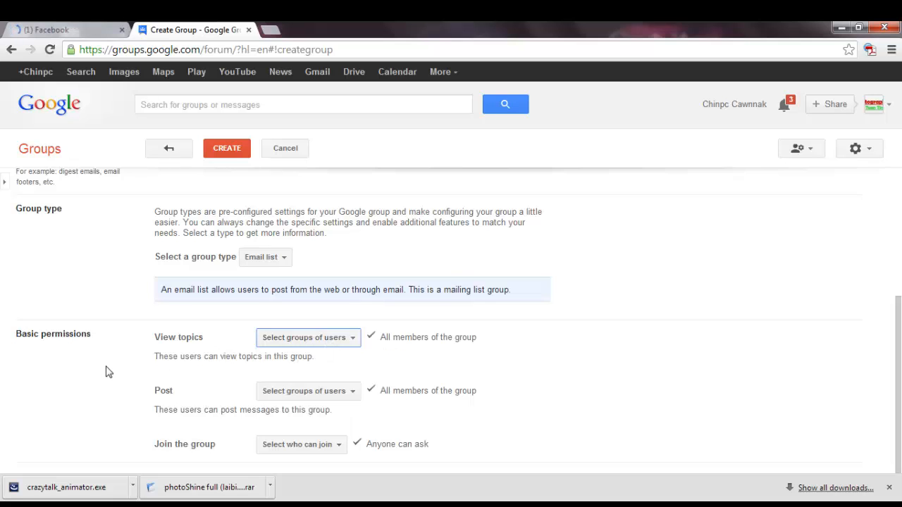
{"action": "left_click", "coordinate": [314, 392]}
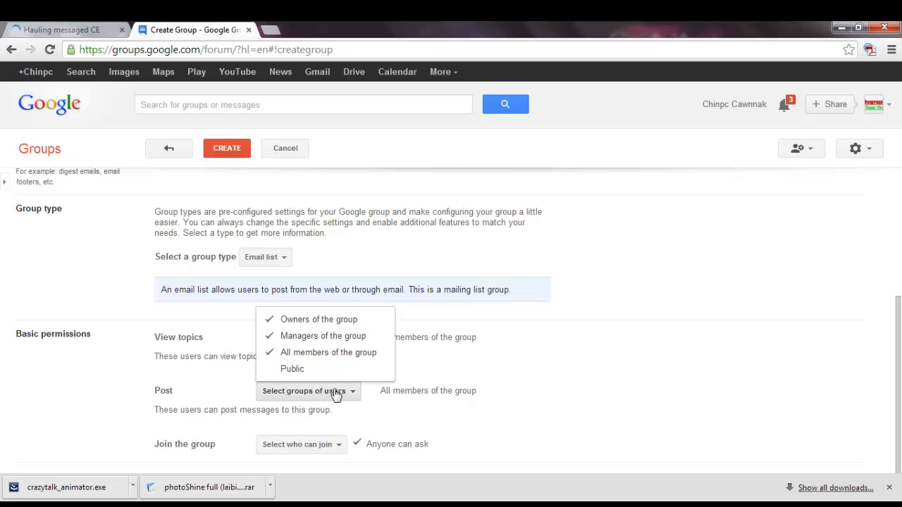
{"action": "left_click", "coordinate": [129, 390]}
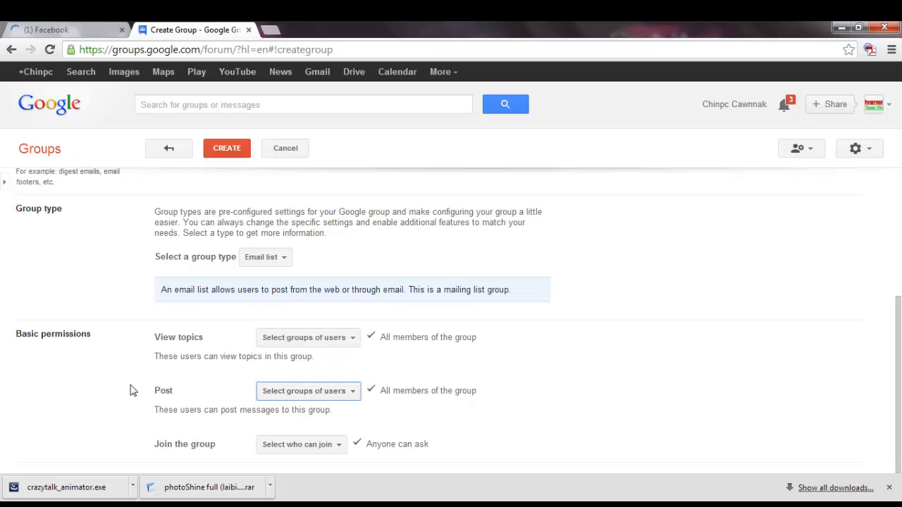
{"action": "left_click", "coordinate": [339, 453]}
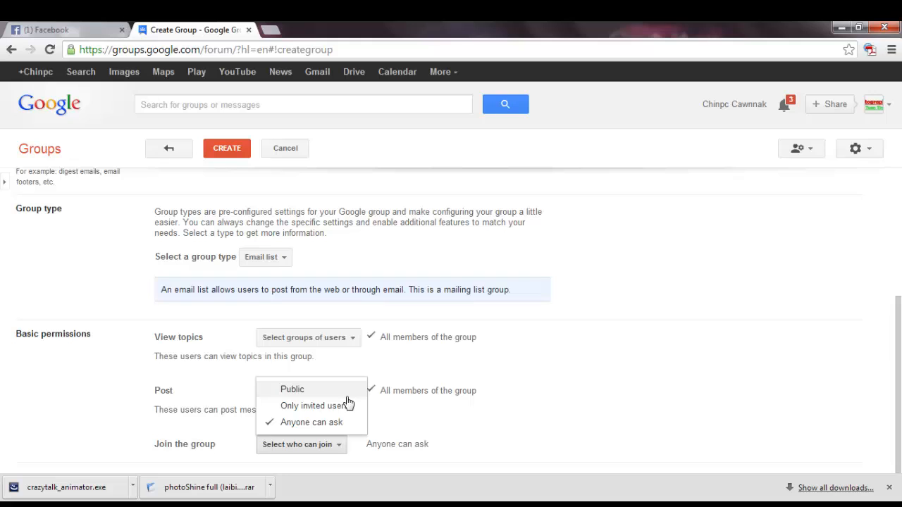
{"action": "left_click", "coordinate": [444, 430]}
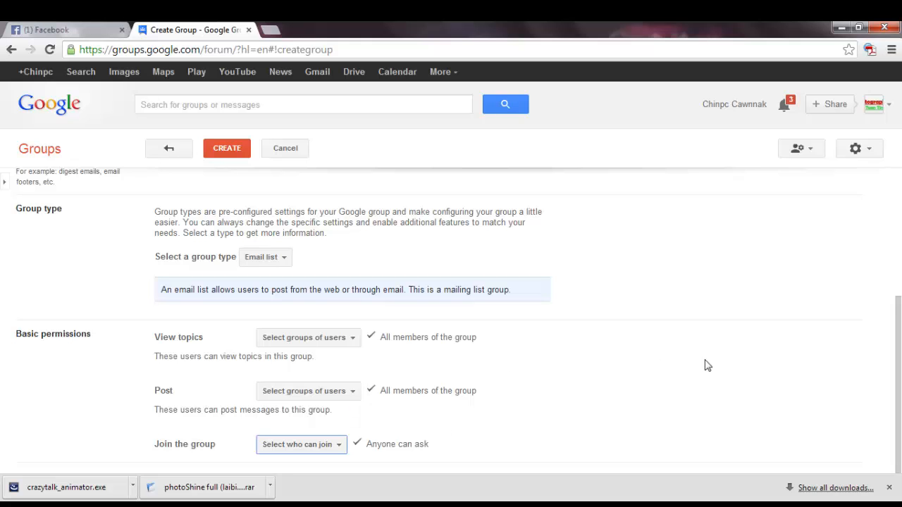
Step: Submit the Chin PC Cawnnak group for creation
{"action": "scroll", "coordinate": [707, 365], "scroll_direction": "up", "scroll_amount": 3}
{"action": "scroll", "coordinate": [745, 355], "scroll_direction": "down", "scroll_amount": 3}
{"action": "scroll", "coordinate": [707, 366], "scroll_direction": "up", "scroll_amount": 3}
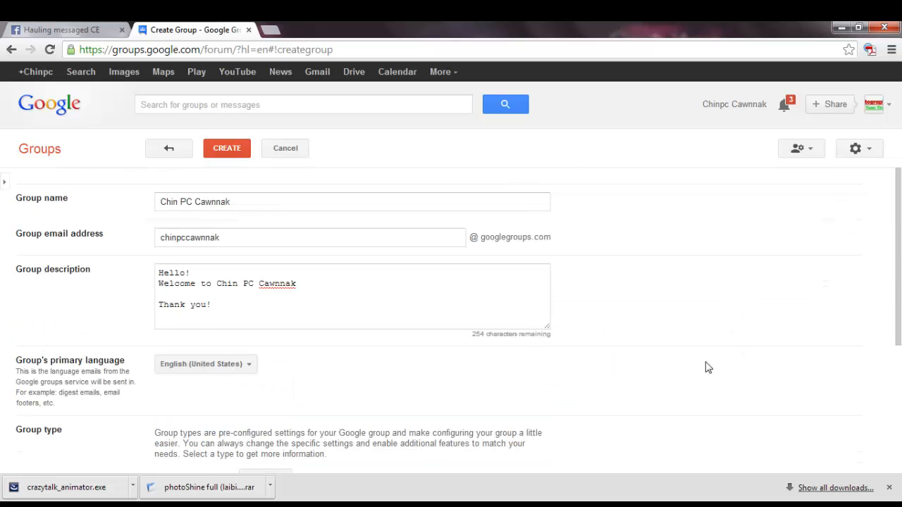
{"action": "scroll", "coordinate": [708, 367], "scroll_direction": "down", "scroll_amount": 3}
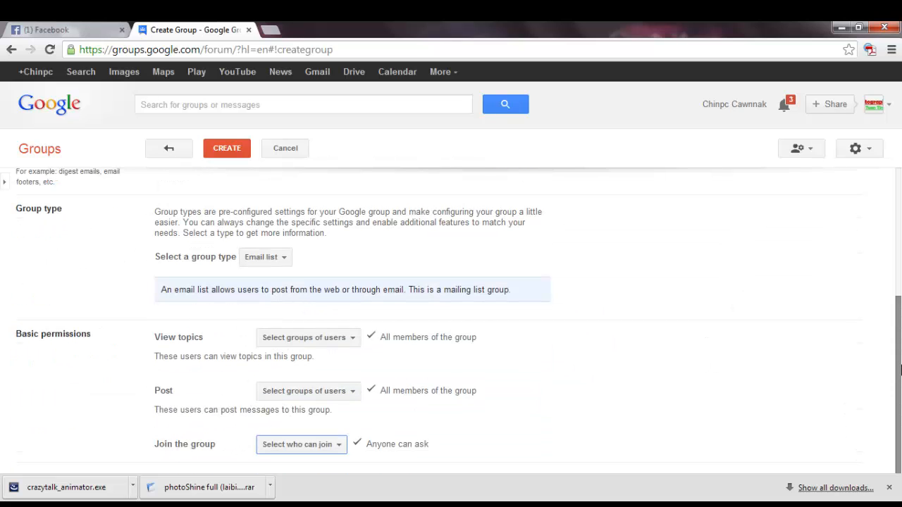
{"action": "scroll", "coordinate": [900, 380], "scroll_direction": "up", "scroll_amount": 1}
{"action": "scroll", "coordinate": [900, 394], "scroll_direction": "down", "scroll_amount": 1}
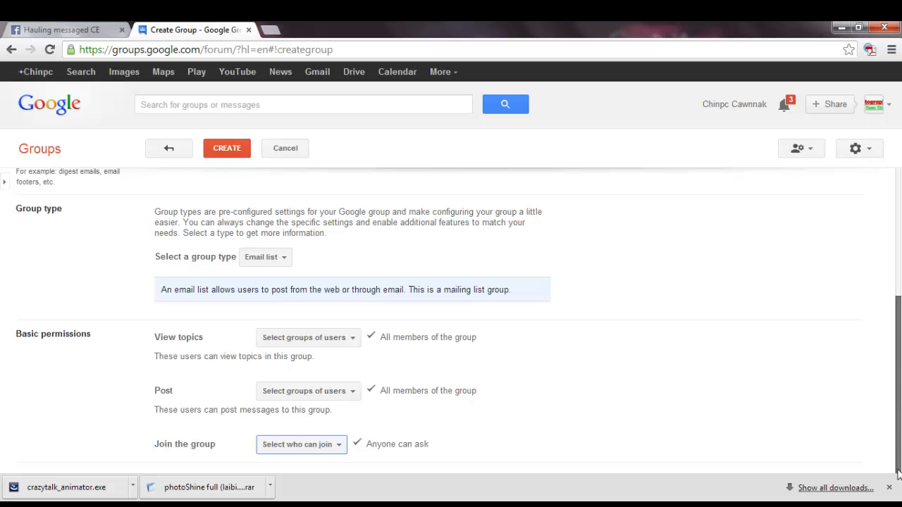
{"action": "scroll", "coordinate": [892, 445], "scroll_direction": "up", "scroll_amount": 3}
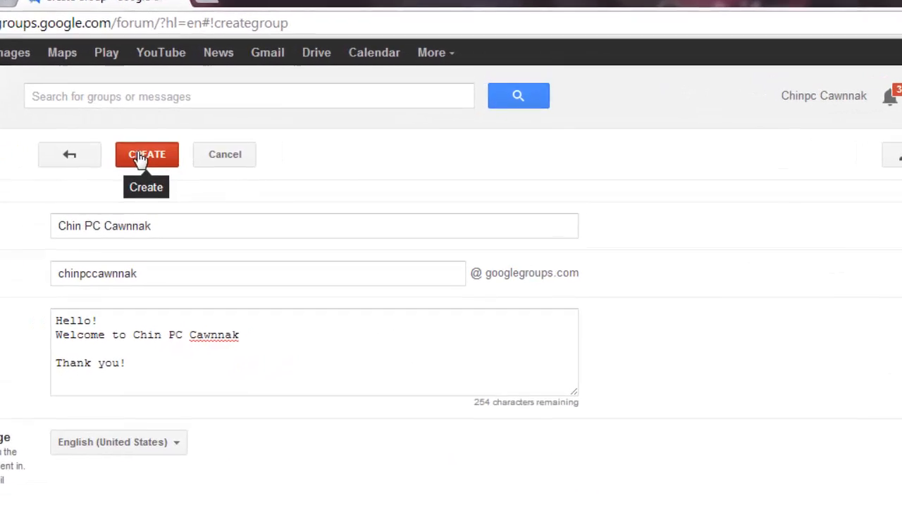
{"action": "left_click", "coordinate": [140, 157]}
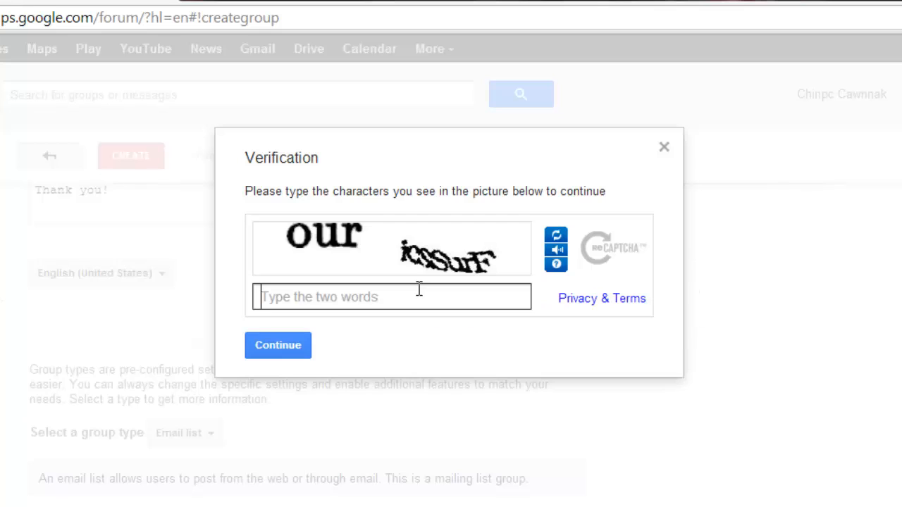
Step: Enter the two pictured words in the verification field and continue
{"action": "left_click", "coordinate": [338, 285]}
{"action": "type", "text": "Our"}
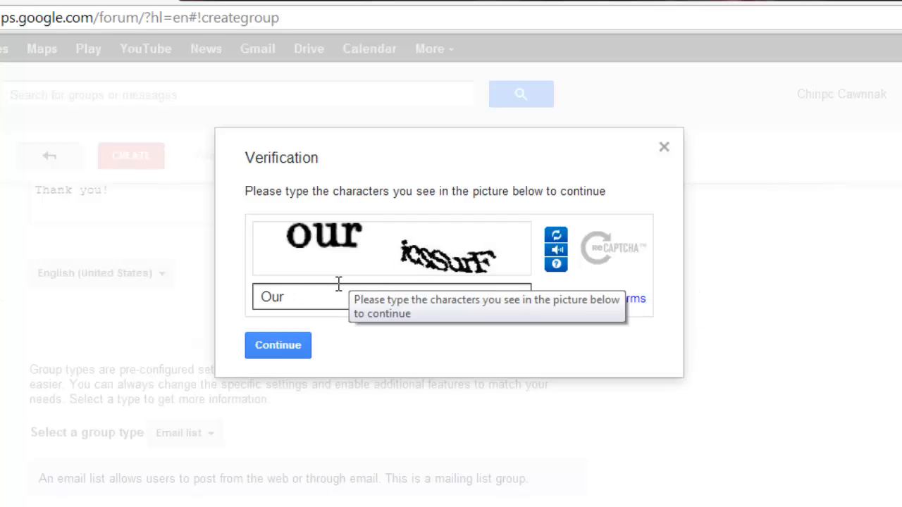
{"action": "key", "text": "BackSpace"}
{"action": "key", "text": "BackSpace"}
{"action": "key", "text": "BackSpace"}
{"action": "type", "text": "our i"}
{"action": "type", "text": "s"}
{"action": "key", "text": "BackSpace"}
{"action": "type", "text": "cssuf"}
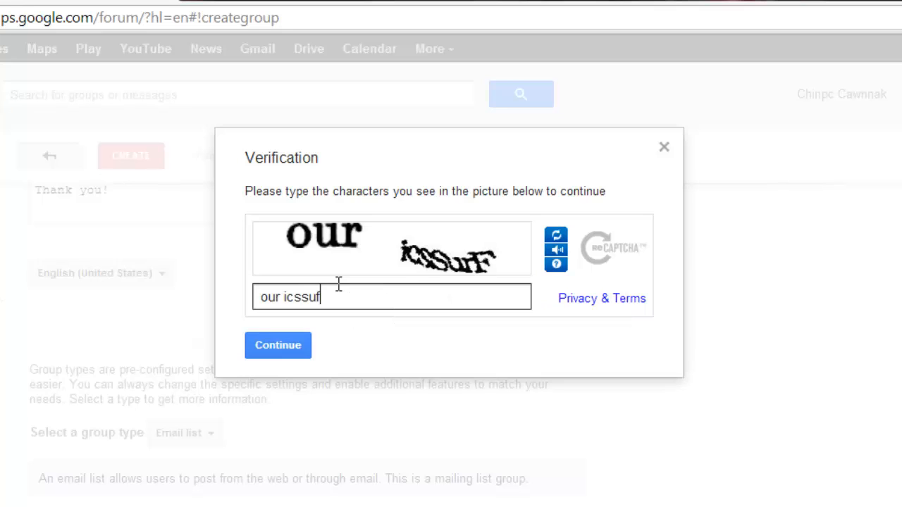
{"action": "key", "text": "BackSpace"}
{"action": "type", "text": "rf"}
{"action": "left_click", "coordinate": [299, 353]}
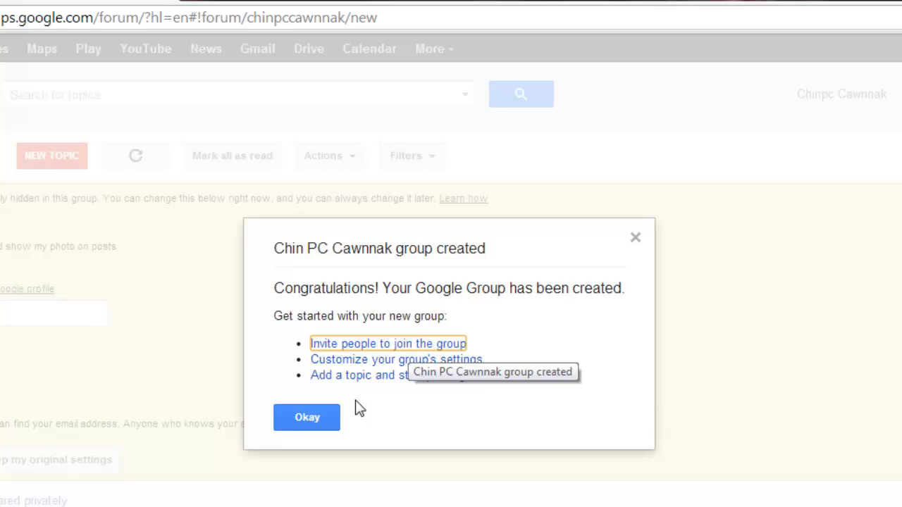
Step: Close the group-created confirmation with Okay to reveal the Chin PC Cawnnak topics page
{"action": "left_click", "coordinate": [305, 422]}
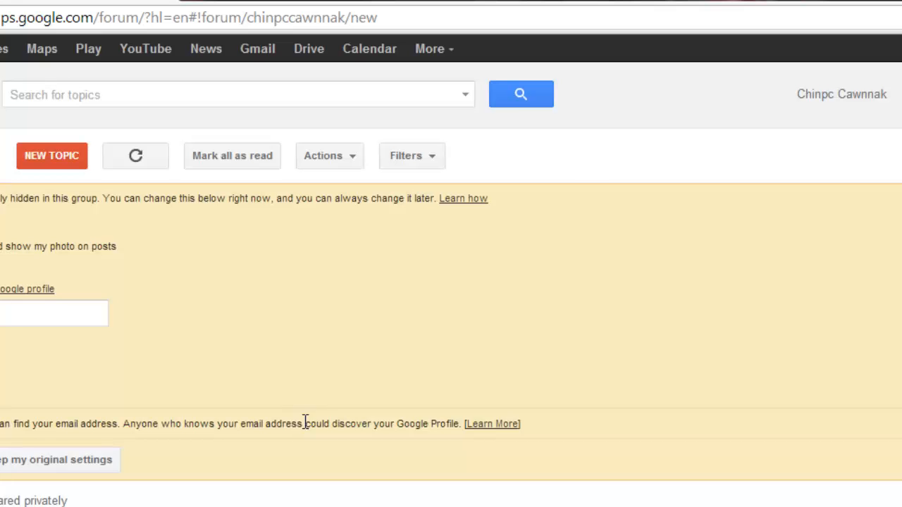